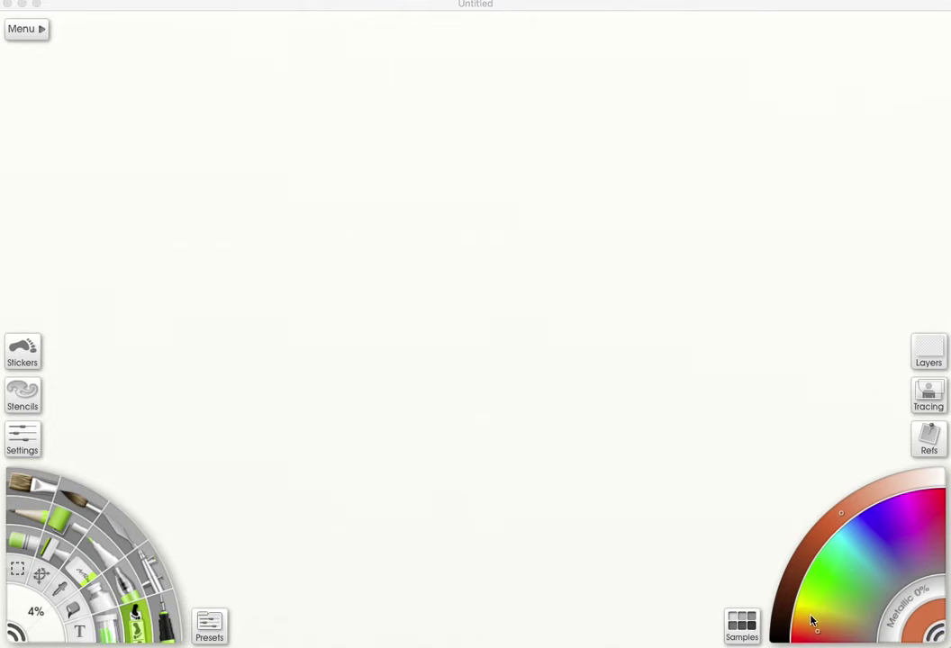
Step: Choose a dark olive-green brush colour on the colour wheel and raise the brush size to 23%
{"action": "left_click", "coordinate": [833, 608]}
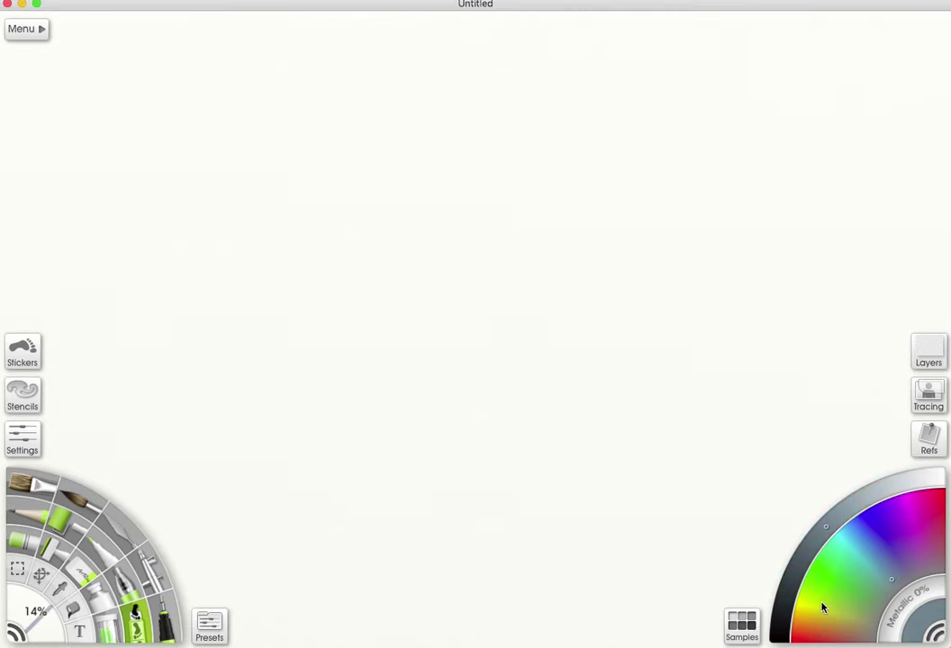
{"action": "left_click_drag", "start_coordinate": [821, 605], "coordinate": [783, 611]}
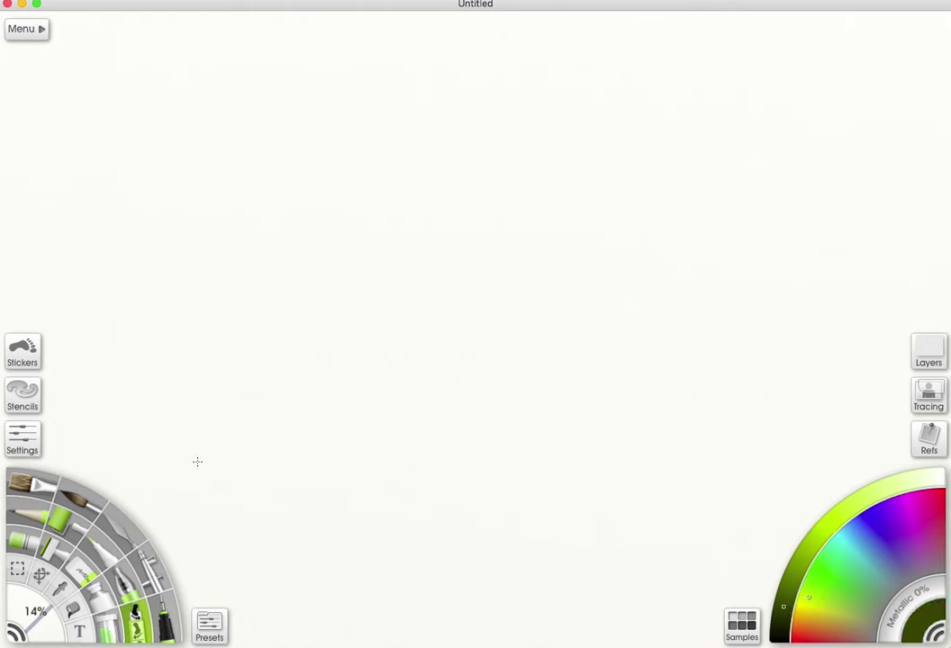
{"action": "key", "text": "bracketright"}
{"action": "key", "text": "bracketright"}
{"action": "key", "text": "bracketright"}
Step: Draw the long baseline labelled NW and a vertical left edge labelled North
{"action": "left_click_drag", "start_coordinate": [243, 456], "coordinate": [779, 448]}
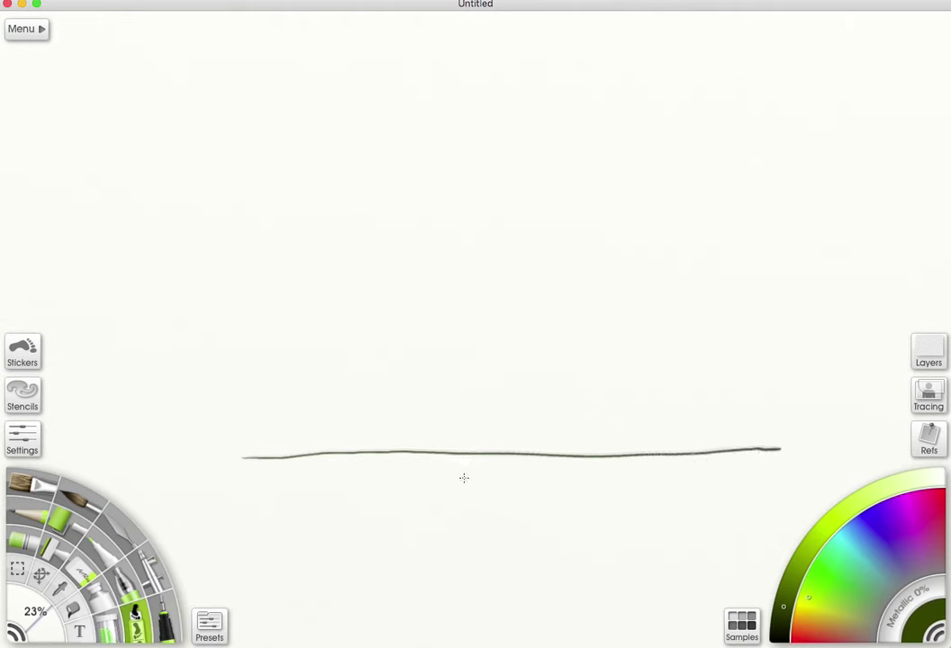
{"action": "mouse_move", "coordinate": [455, 504]}
{"action": "left_mouse_down"}
{"action": "mouse_move", "coordinate": [463, 478]}
{"action": "mouse_move", "coordinate": [483, 502]}
{"action": "mouse_move", "coordinate": [526, 474]}
{"action": "left_mouse_up"}
{"action": "mouse_move", "coordinate": [243, 457]}
{"action": "left_mouse_down"}
{"action": "mouse_move", "coordinate": [212, 405]}
{"action": "mouse_move", "coordinate": [211, 30]}
{"action": "left_mouse_up"}
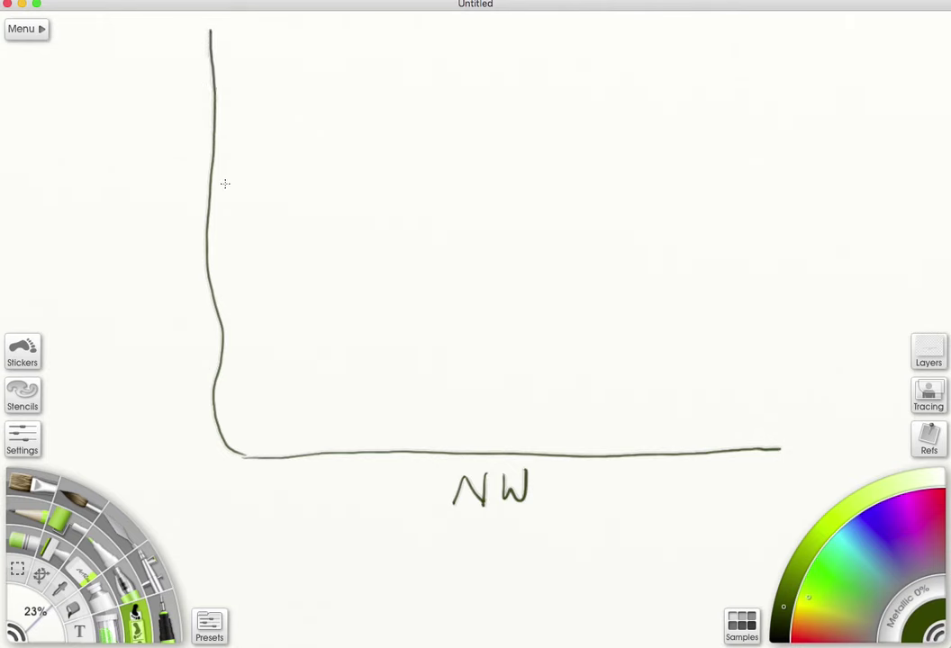
{"action": "mouse_move", "coordinate": [227, 155]}
{"action": "left_mouse_down"}
{"action": "mouse_move", "coordinate": [223, 182]}
{"action": "mouse_move", "coordinate": [251, 189]}
{"action": "mouse_move", "coordinate": [275, 170]}
{"action": "mouse_move", "coordinate": [295, 188]}
{"action": "left_mouse_up"}
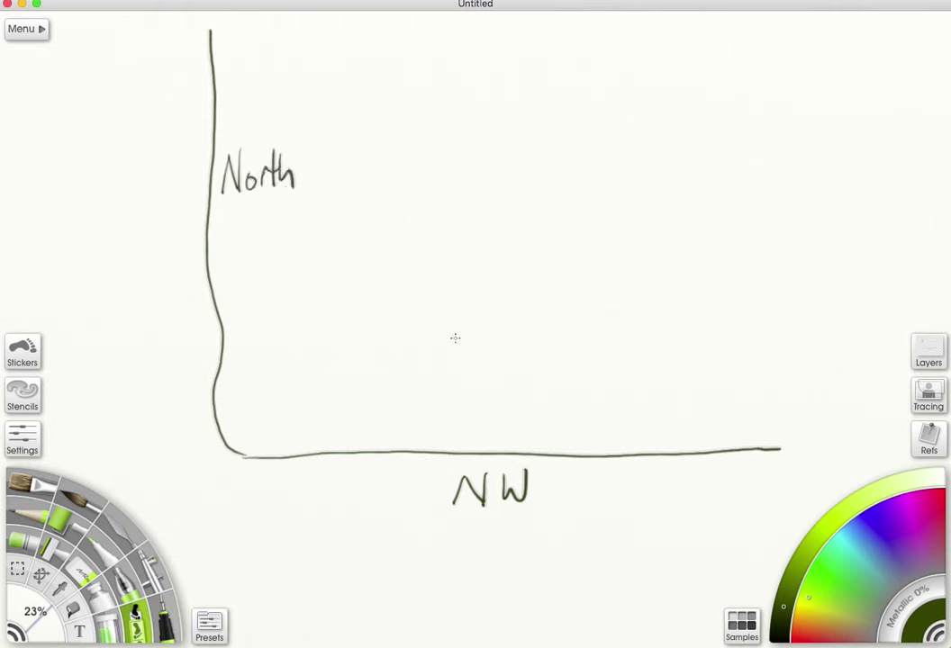
Step: Add an upward wind arrow above NW and a darker curved ridge line across the top
{"action": "mouse_move", "coordinate": [489, 445]}
{"action": "left_mouse_down"}
{"action": "mouse_move", "coordinate": [492, 381]}
{"action": "mouse_move", "coordinate": [485, 402]}
{"action": "mouse_move", "coordinate": [500, 400]}
{"action": "mouse_move", "coordinate": [486, 402]}
{"action": "left_mouse_up"}
{"action": "left_click", "coordinate": [890, 580]}
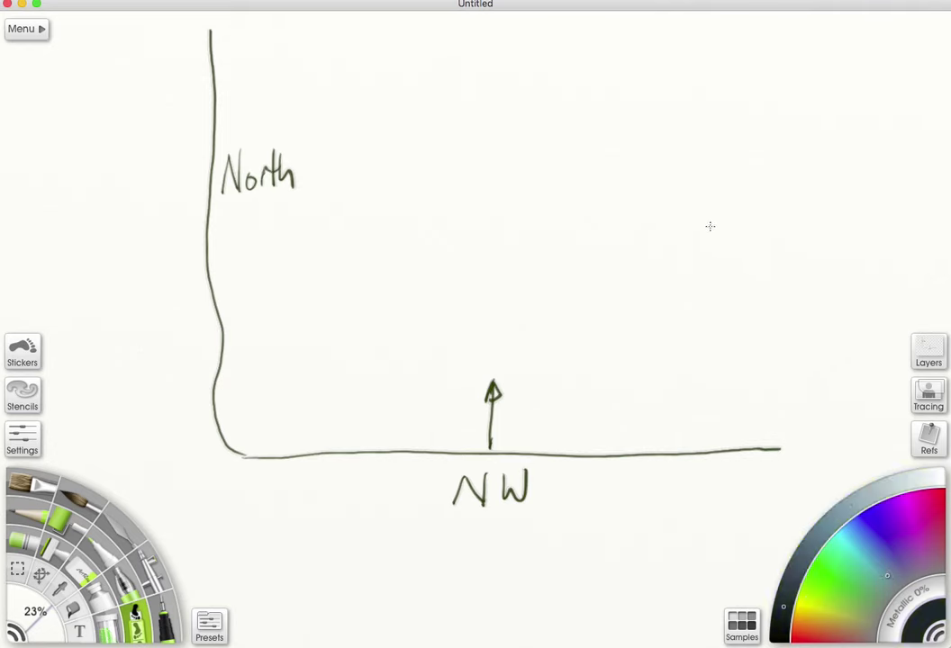
{"action": "mouse_move", "coordinate": [712, 228]}
{"action": "left_mouse_down"}
{"action": "mouse_move", "coordinate": [510, 241]}
{"action": "mouse_move", "coordinate": [340, 115]}
{"action": "left_mouse_up"}
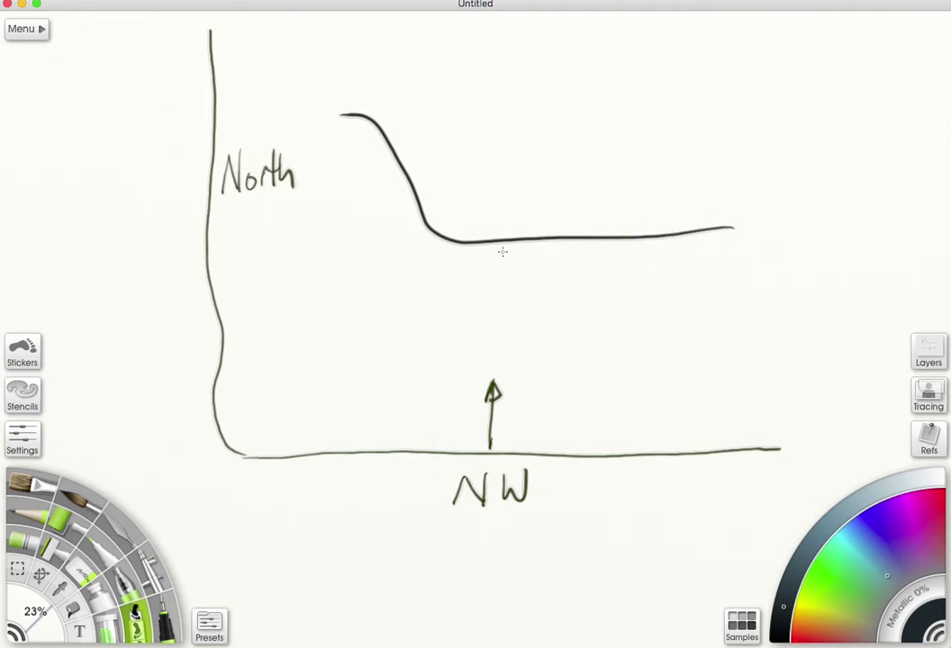
Step: Draw small rectangles below and above the ridge line and a curved dip off the baseline's right end
{"action": "mouse_move", "coordinate": [499, 277]}
{"action": "left_mouse_down"}
{"action": "mouse_move", "coordinate": [500, 255]}
{"action": "mouse_move", "coordinate": [566, 251]}
{"action": "left_mouse_up"}
{"action": "mouse_move", "coordinate": [502, 275]}
{"action": "left_mouse_down"}
{"action": "mouse_move", "coordinate": [565, 275]}
{"action": "mouse_move", "coordinate": [564, 256]}
{"action": "left_mouse_up"}
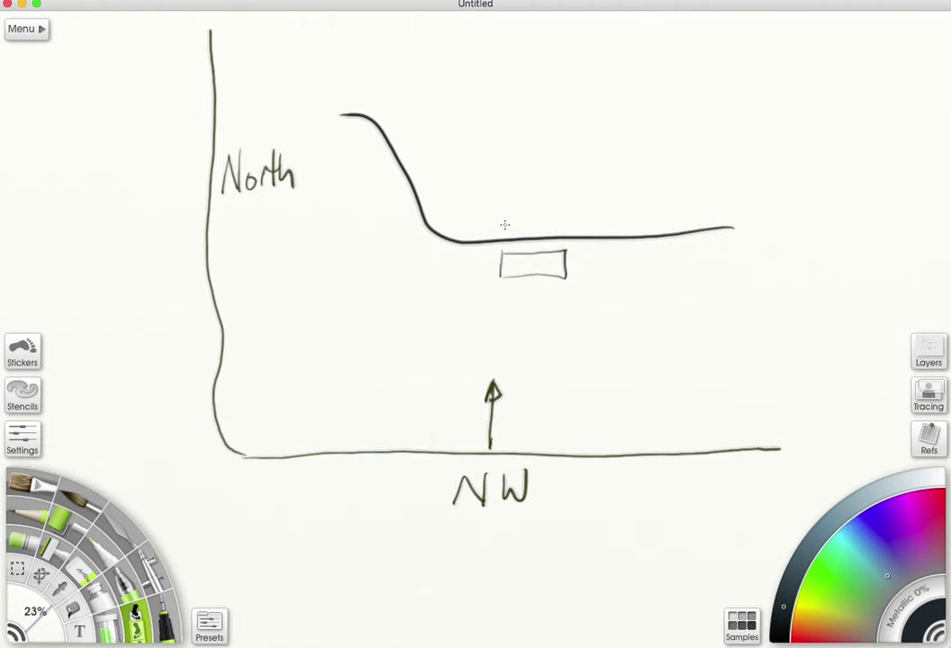
{"action": "mouse_move", "coordinate": [503, 230]}
{"action": "left_mouse_down"}
{"action": "mouse_move", "coordinate": [503, 214]}
{"action": "mouse_move", "coordinate": [545, 213]}
{"action": "mouse_move", "coordinate": [545, 229]}
{"action": "mouse_move", "coordinate": [502, 228]}
{"action": "mouse_move", "coordinate": [558, 214]}
{"action": "mouse_move", "coordinate": [588, 213]}
{"action": "mouse_move", "coordinate": [590, 225]}
{"action": "mouse_move", "coordinate": [557, 227]}
{"action": "mouse_move", "coordinate": [716, 198]}
{"action": "mouse_move", "coordinate": [713, 222]}
{"action": "left_mouse_up"}
{"action": "left_click_drag", "start_coordinate": [606, 209], "coordinate": [605, 231]}
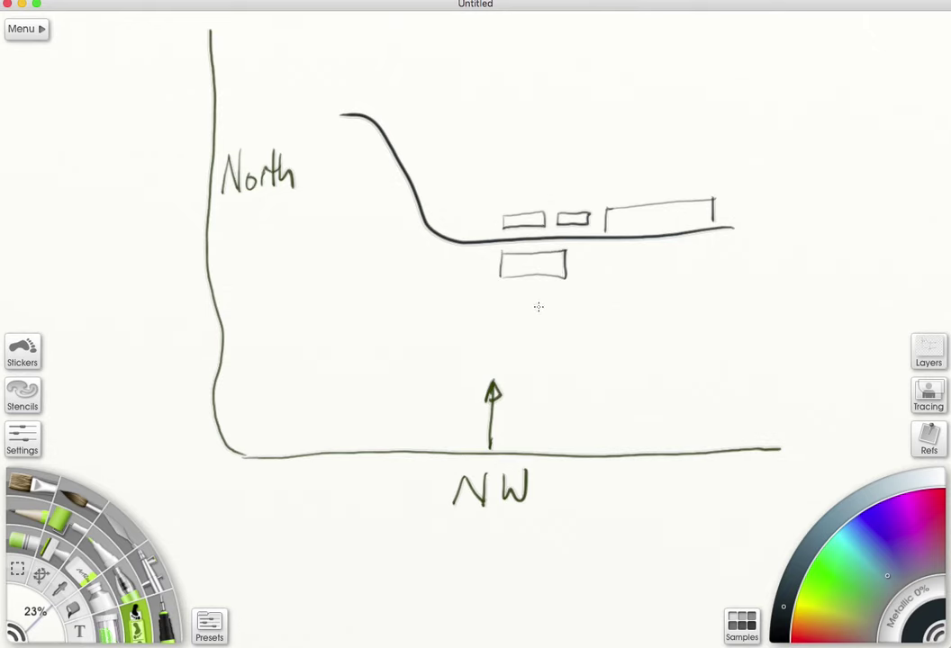
{"action": "mouse_move", "coordinate": [785, 450]}
{"action": "left_mouse_down"}
{"action": "mouse_move", "coordinate": [796, 469]}
{"action": "mouse_move", "coordinate": [891, 435]}
{"action": "left_mouse_up"}
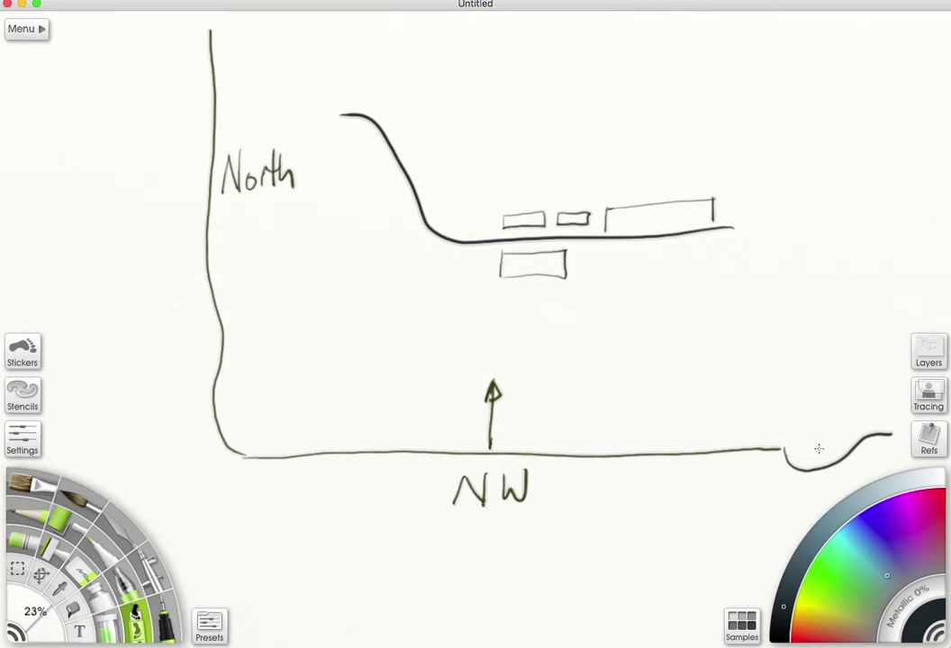
Step: Write 'Mod Bowl' above the dip and sweep a curved road line below NW
{"action": "mouse_move", "coordinate": [796, 421]}
{"action": "left_mouse_down"}
{"action": "mouse_move", "coordinate": [803, 410]}
{"action": "mouse_move", "coordinate": [834, 421]}
{"action": "mouse_move", "coordinate": [807, 447]}
{"action": "mouse_move", "coordinate": [856, 436]}
{"action": "left_mouse_up"}
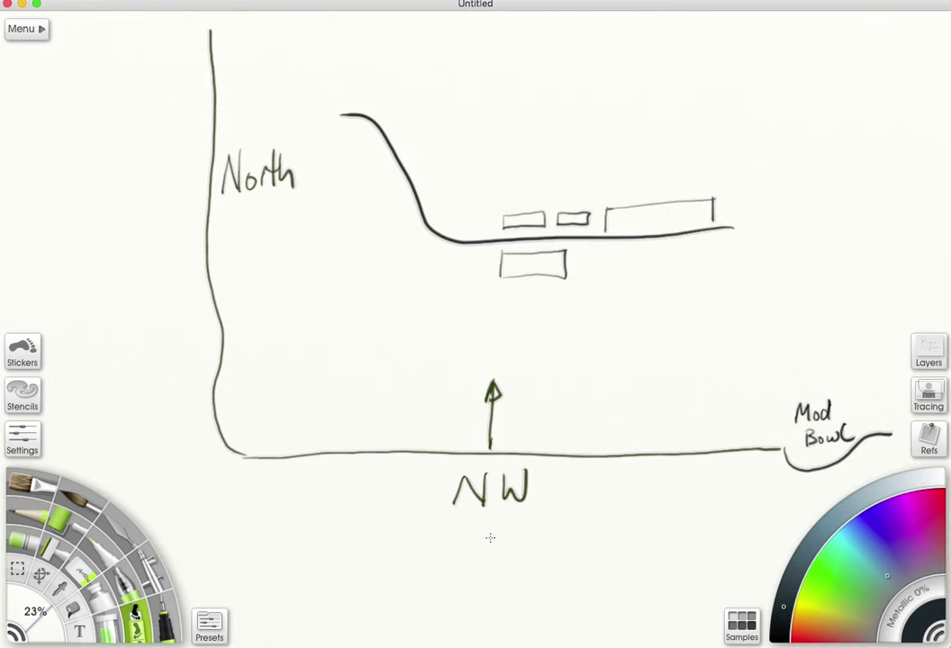
{"action": "mouse_move", "coordinate": [409, 634]}
{"action": "left_mouse_down"}
{"action": "mouse_move", "coordinate": [414, 605]}
{"action": "mouse_move", "coordinate": [498, 529]}
{"action": "mouse_move", "coordinate": [797, 506]}
{"action": "left_mouse_up"}
Step: Scribble a green zigzag strip along the lower road
{"action": "scroll", "coordinate": [650, 529], "scroll_direction": "right", "scroll_amount": 5}
{"action": "scroll", "coordinate": [650, 529], "scroll_direction": "down", "scroll_amount": 2}
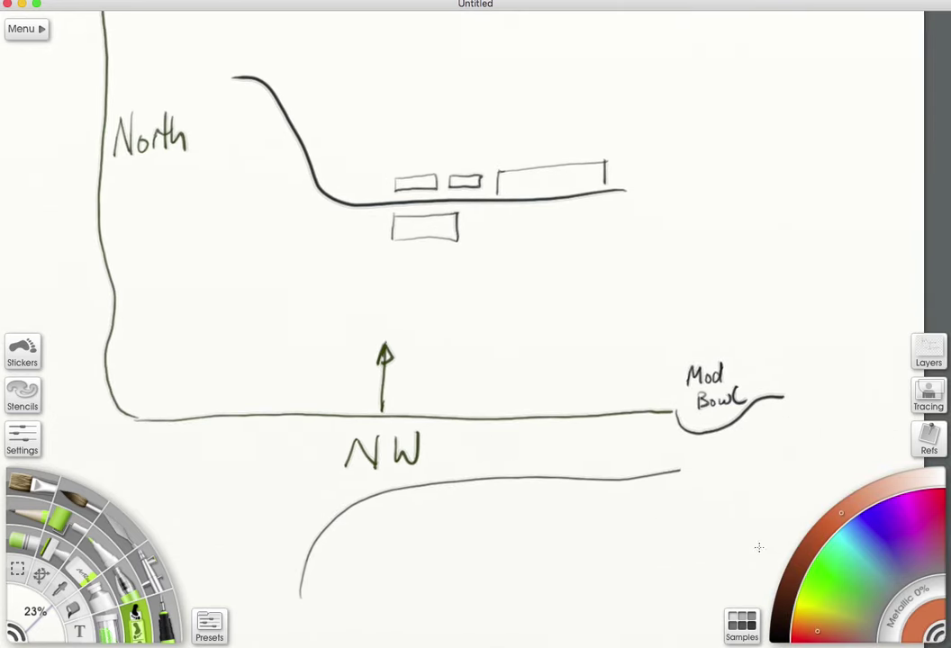
{"action": "left_click", "coordinate": [853, 599]}
{"action": "left_click", "coordinate": [814, 540]}
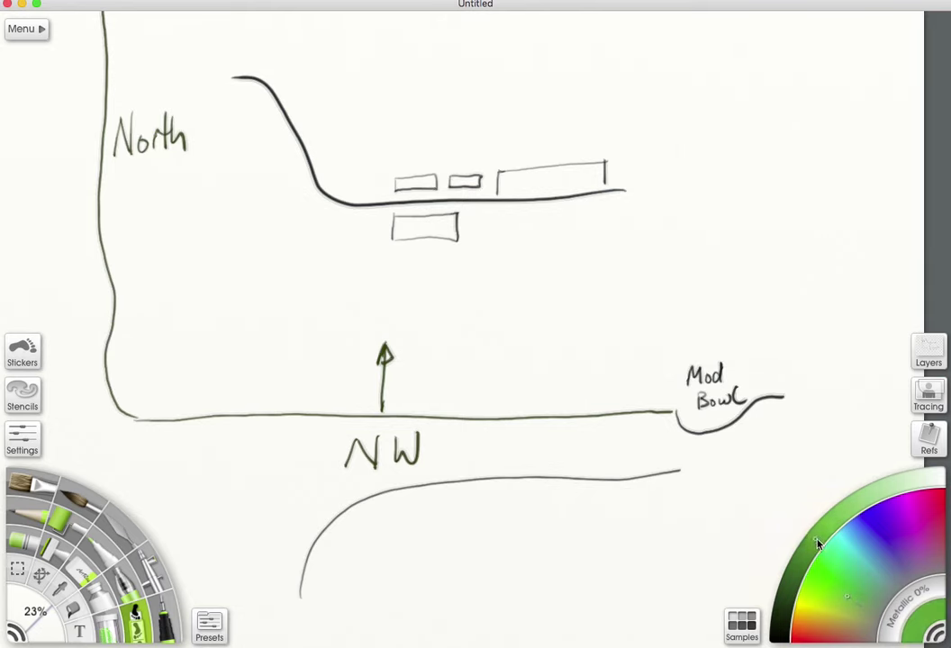
{"action": "mouse_move", "coordinate": [635, 450]}
{"action": "left_mouse_down"}
{"action": "mouse_move", "coordinate": [643, 453]}
{"action": "mouse_move", "coordinate": [450, 452]}
{"action": "mouse_move", "coordinate": [272, 495]}
{"action": "mouse_move", "coordinate": [261, 540]}
{"action": "mouse_move", "coordinate": [274, 551]}
{"action": "left_mouse_up"}
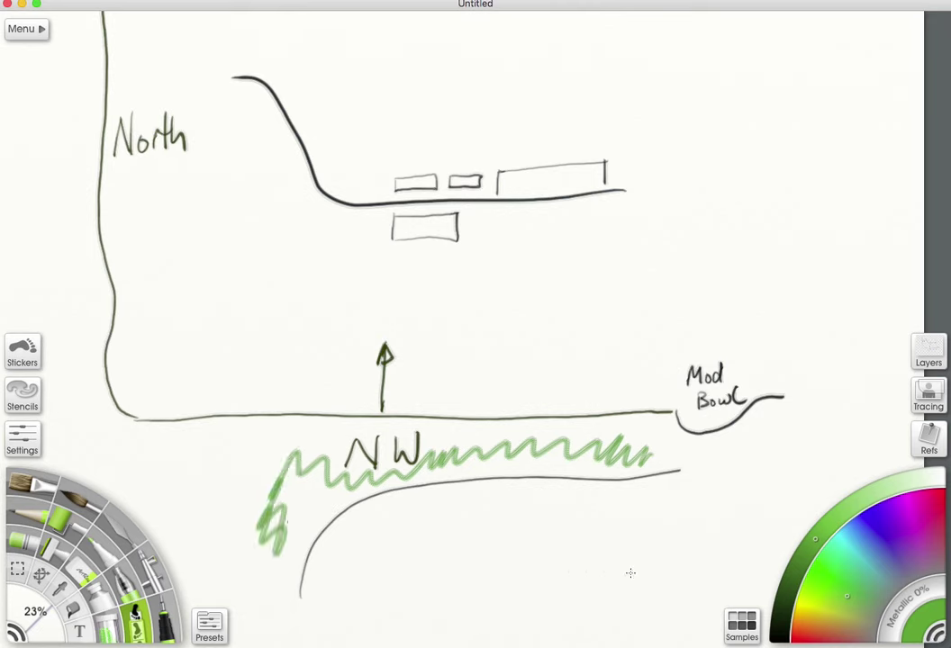
Step: In black, draw a box labelled PUB beneath the road
{"action": "left_click", "coordinate": [781, 613]}
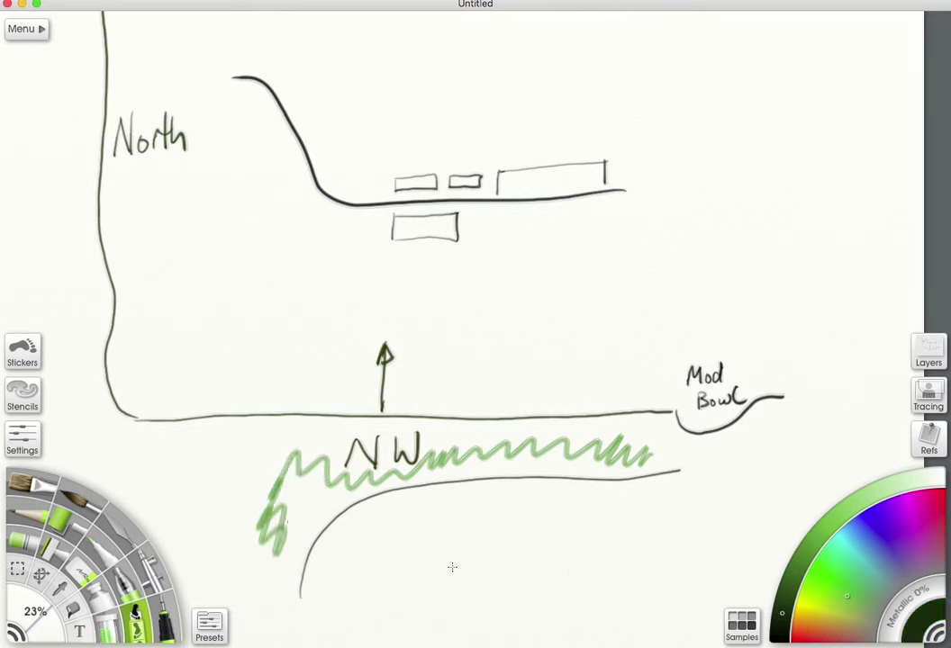
{"action": "mouse_move", "coordinate": [452, 554]}
{"action": "left_mouse_down"}
{"action": "mouse_move", "coordinate": [447, 630]}
{"action": "mouse_move", "coordinate": [582, 530]}
{"action": "mouse_move", "coordinate": [706, 549]}
{"action": "mouse_move", "coordinate": [702, 645]}
{"action": "left_mouse_up"}
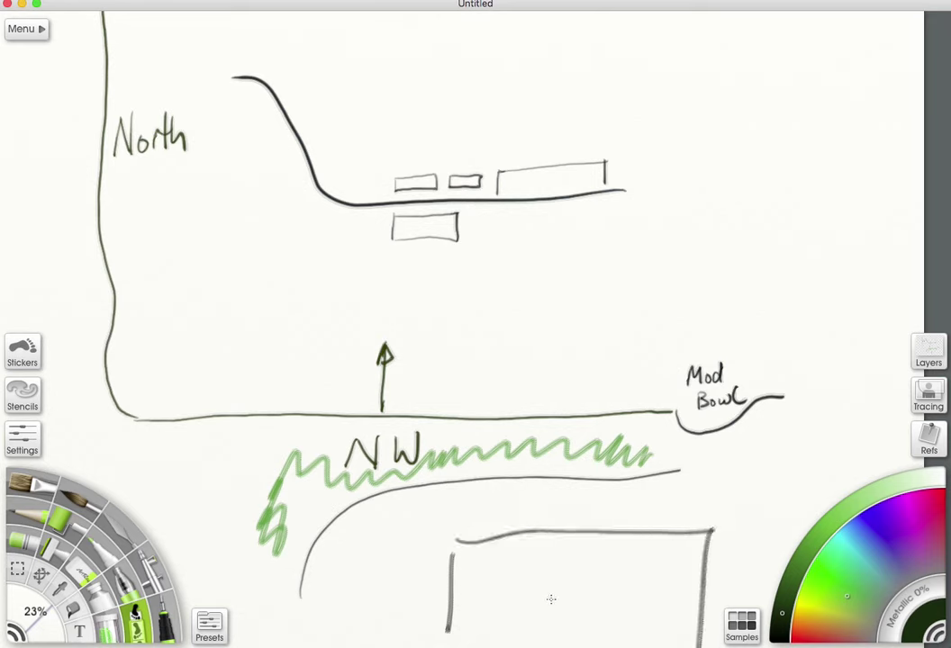
{"action": "mouse_move", "coordinate": [533, 576]}
{"action": "left_mouse_down"}
{"action": "mouse_move", "coordinate": [534, 609]}
{"action": "mouse_move", "coordinate": [537, 594]}
{"action": "mouse_move", "coordinate": [566, 607]}
{"action": "mouse_move", "coordinate": [586, 571]}
{"action": "mouse_move", "coordinate": [600, 605]}
{"action": "left_mouse_up"}
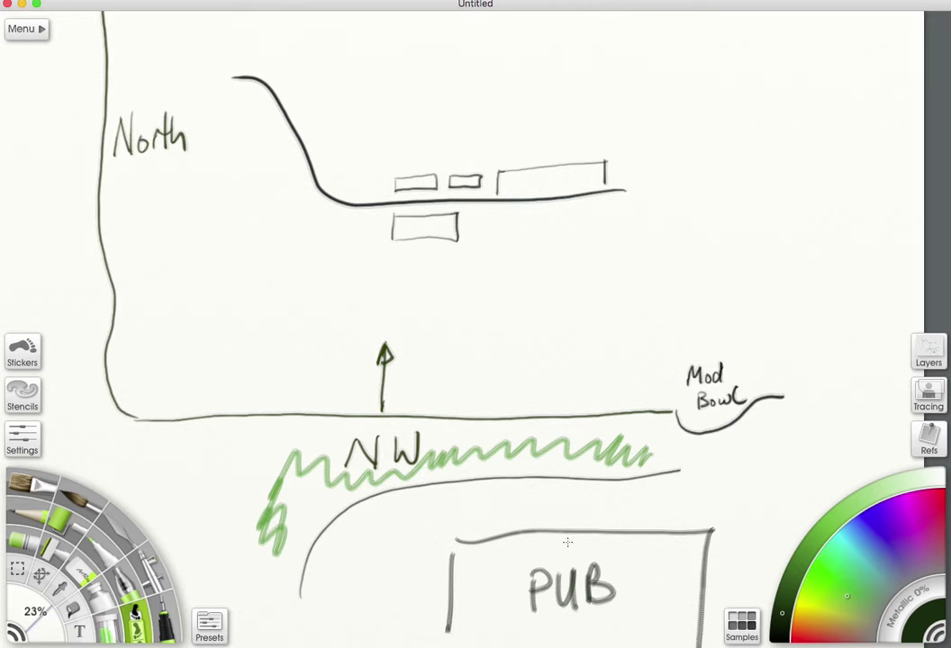
{"action": "left_click_drag", "start_coordinate": [489, 267], "coordinate": [556, 312]}
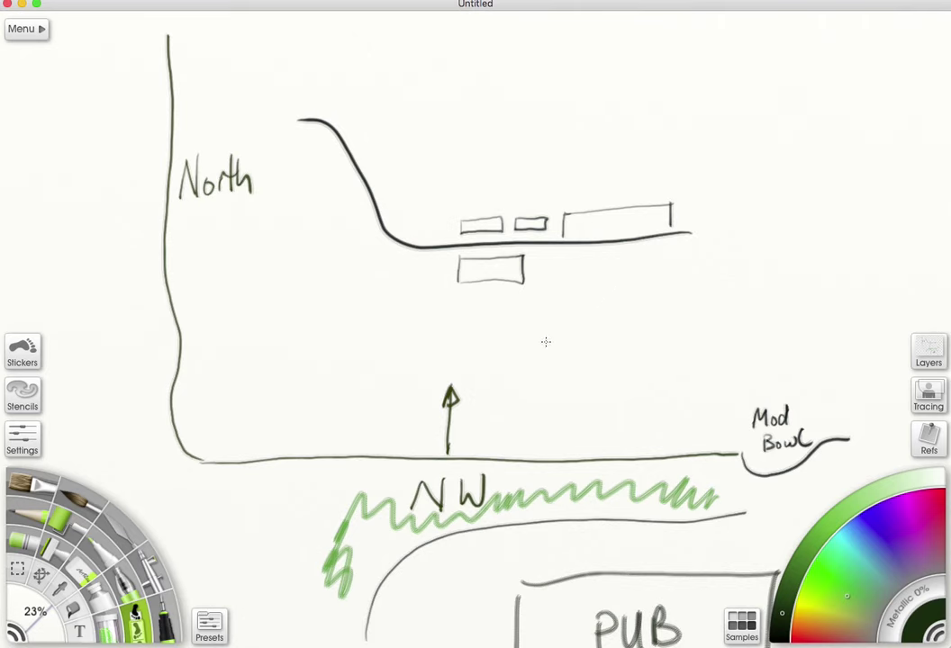
Step: In grey, sketch a compass mark at the upper right with N and NW
{"action": "left_click", "coordinate": [736, 471], "text": "alt"}
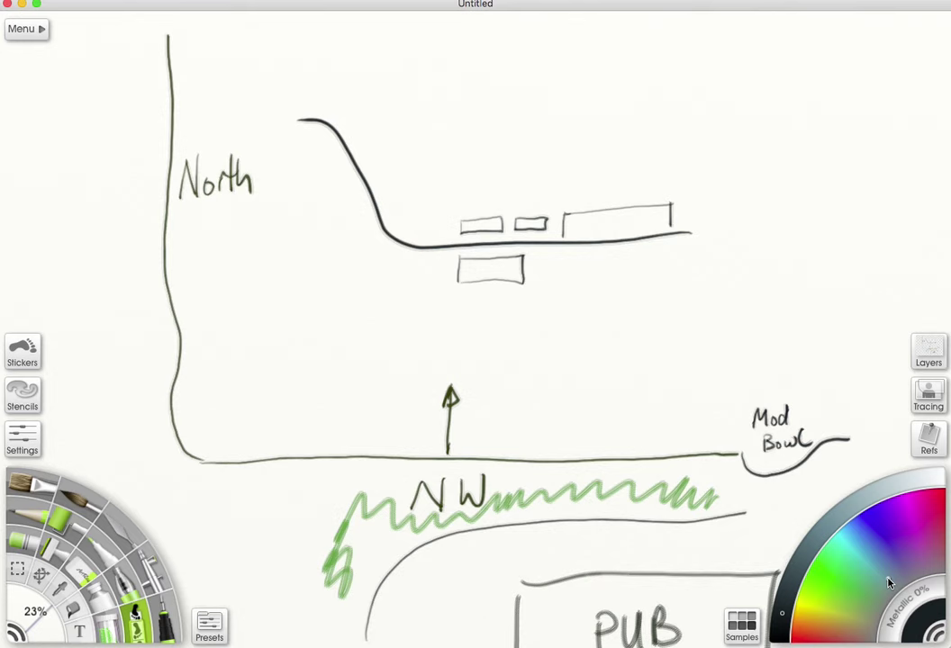
{"action": "mouse_move", "coordinate": [803, 522]}
{"action": "left_mouse_down"}
{"action": "mouse_move", "coordinate": [789, 532]}
{"action": "mouse_move", "coordinate": [682, 548]}
{"action": "left_mouse_up"}
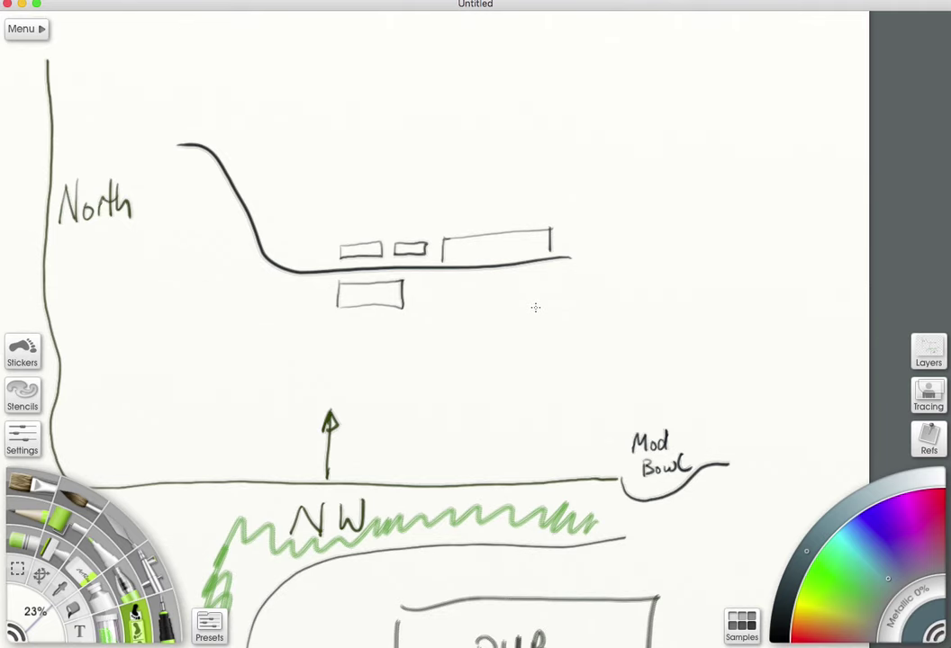
{"action": "mouse_move", "coordinate": [727, 94]}
{"action": "left_mouse_down"}
{"action": "mouse_move", "coordinate": [714, 96]}
{"action": "mouse_move", "coordinate": [749, 144]}
{"action": "mouse_move", "coordinate": [755, 89]}
{"action": "mouse_move", "coordinate": [737, 89]}
{"action": "mouse_move", "coordinate": [751, 55]}
{"action": "left_mouse_up"}
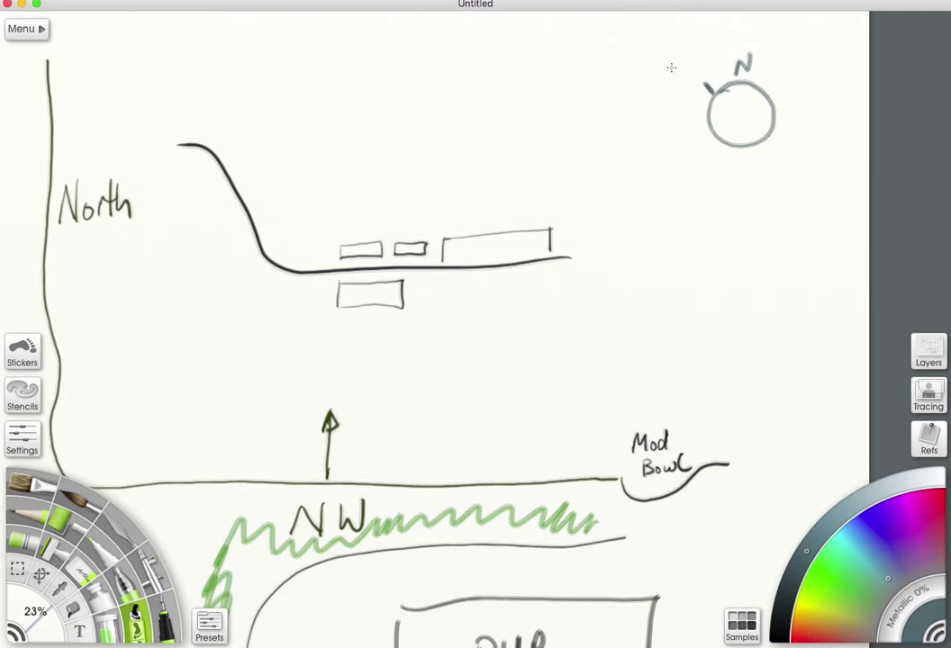
{"action": "mouse_move", "coordinate": [667, 75]}
{"action": "left_mouse_down"}
{"action": "mouse_move", "coordinate": [667, 59]}
{"action": "mouse_move", "coordinate": [677, 55]}
{"action": "mouse_move", "coordinate": [688, 72]}
{"action": "mouse_move", "coordinate": [697, 56]}
{"action": "left_mouse_up"}
Step: Draw a diagonal down-left wind arrow across the hill labelled NNW
{"action": "mouse_move", "coordinate": [610, 227]}
{"action": "left_mouse_down"}
{"action": "mouse_move", "coordinate": [435, 371]}
{"action": "mouse_move", "coordinate": [441, 362]}
{"action": "mouse_move", "coordinate": [470, 366]}
{"action": "mouse_move", "coordinate": [454, 335]}
{"action": "left_mouse_up"}
{"action": "mouse_move", "coordinate": [621, 203]}
{"action": "left_mouse_down"}
{"action": "mouse_move", "coordinate": [617, 229]}
{"action": "mouse_move", "coordinate": [642, 216]}
{"action": "mouse_move", "coordinate": [654, 224]}
{"action": "mouse_move", "coordinate": [679, 201]}
{"action": "mouse_move", "coordinate": [697, 208]}
{"action": "mouse_move", "coordinate": [717, 191]}
{"action": "left_mouse_up"}
{"action": "left_click_drag", "start_coordinate": [513, 315], "coordinate": [580, 225]}
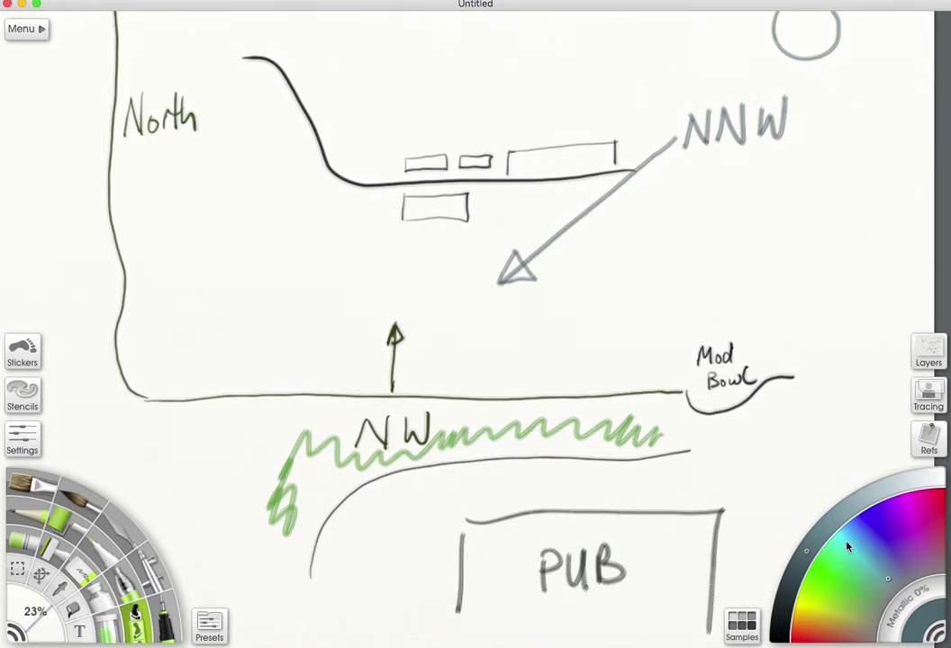
Step: In a darker colour, draw a dotted flight path along the ridge
{"action": "left_click", "coordinate": [733, 487], "text": "alt"}
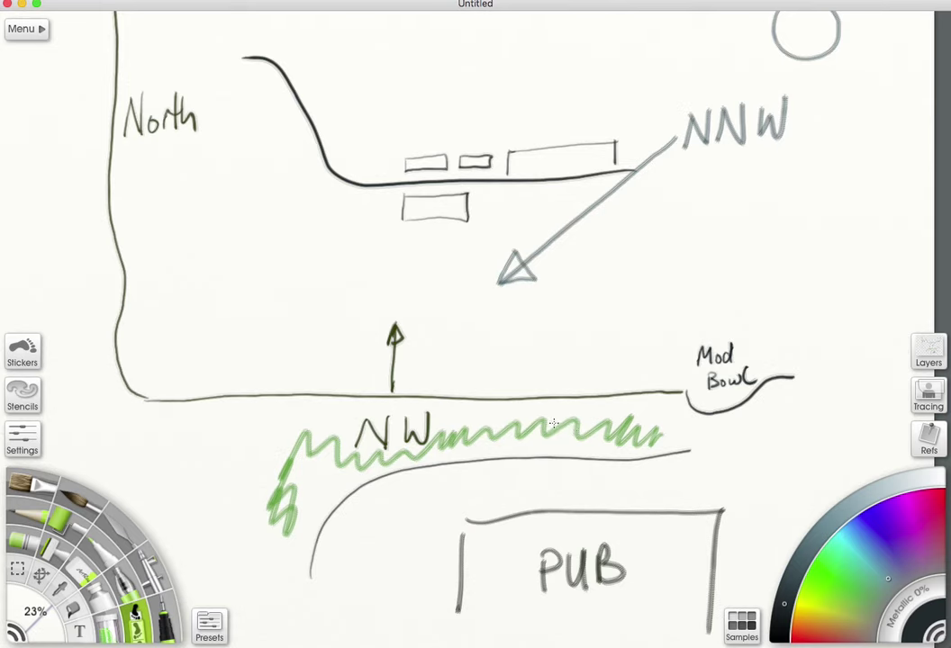
{"action": "mouse_move", "coordinate": [554, 423]}
{"action": "left_mouse_down"}
{"action": "mouse_move", "coordinate": [555, 384]}
{"action": "mouse_move", "coordinate": [659, 370]}
{"action": "left_mouse_up"}
{"action": "left_click_drag", "start_coordinate": [538, 376], "coordinate": [471, 376]}
Step: Add a short rightward arrow, the Ground Speed label, and a lower-left diagonal arrow
{"action": "left_click_drag", "start_coordinate": [263, 377], "coordinate": [318, 383]}
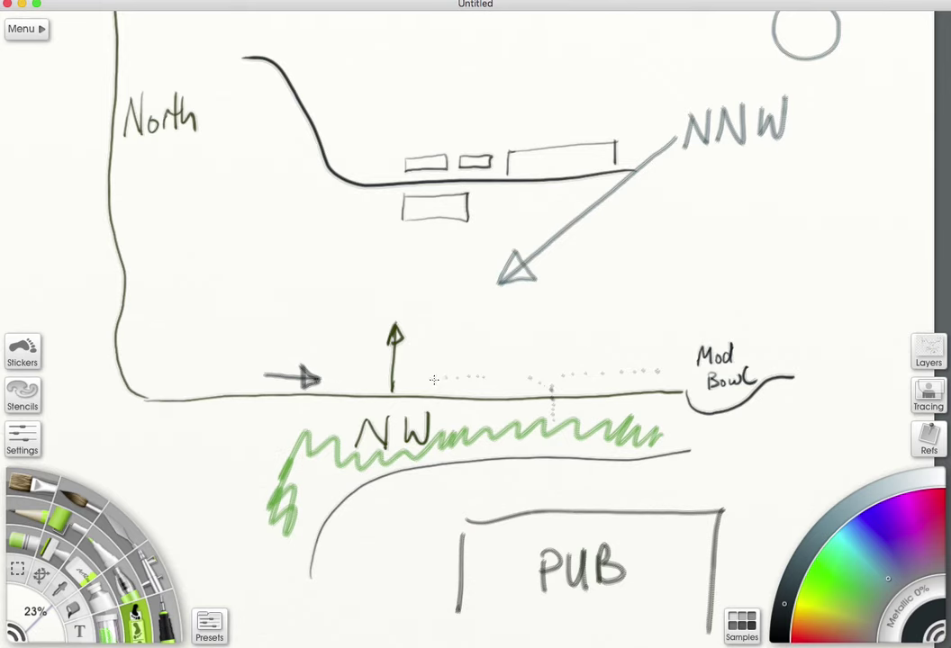
{"action": "mouse_move", "coordinate": [443, 377]}
{"action": "left_mouse_down"}
{"action": "mouse_move", "coordinate": [404, 351]}
{"action": "mouse_move", "coordinate": [305, 346]}
{"action": "left_mouse_up"}
{"action": "mouse_move", "coordinate": [294, 303]}
{"action": "left_mouse_down"}
{"action": "mouse_move", "coordinate": [297, 320]}
{"action": "mouse_move", "coordinate": [369, 333]}
{"action": "mouse_move", "coordinate": [378, 315]}
{"action": "mouse_move", "coordinate": [376, 327]}
{"action": "mouse_move", "coordinate": [430, 308]}
{"action": "mouse_move", "coordinate": [442, 290]}
{"action": "left_mouse_up"}
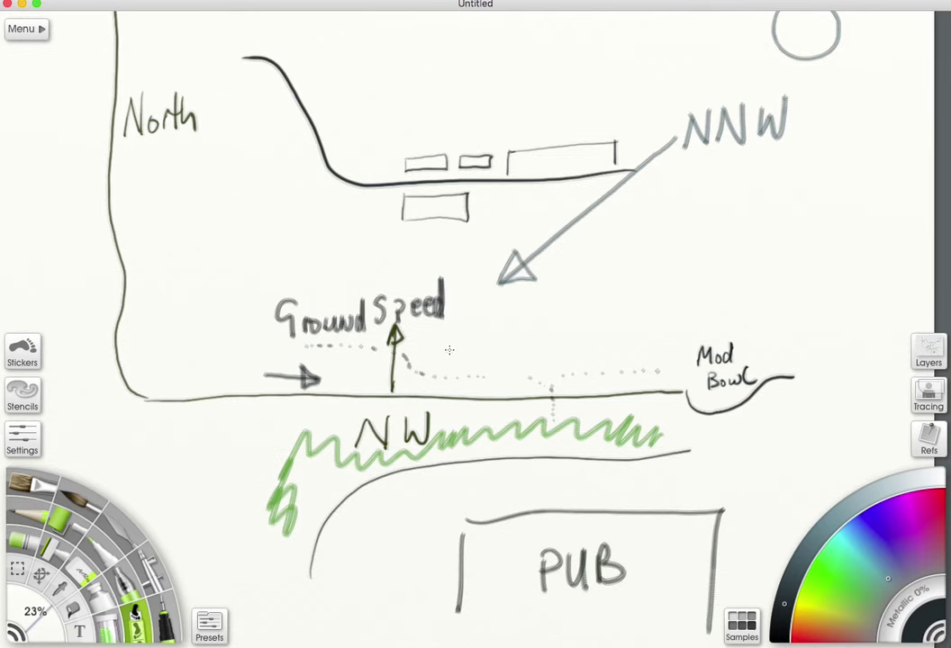
{"action": "mouse_move", "coordinate": [258, 469]}
{"action": "left_mouse_down"}
{"action": "mouse_move", "coordinate": [184, 544]}
{"action": "mouse_move", "coordinate": [205, 533]}
{"action": "left_mouse_up"}
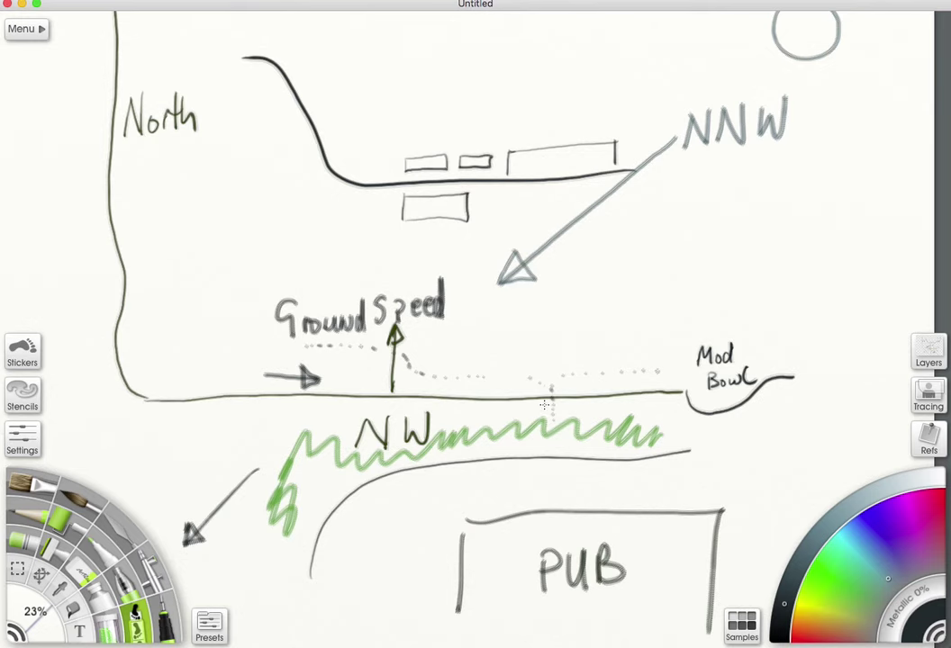
Step: On a clean layer, draw the ridge profile and a looping flight path over the baseline
{"action": "left_click", "coordinate": [933, 354]}
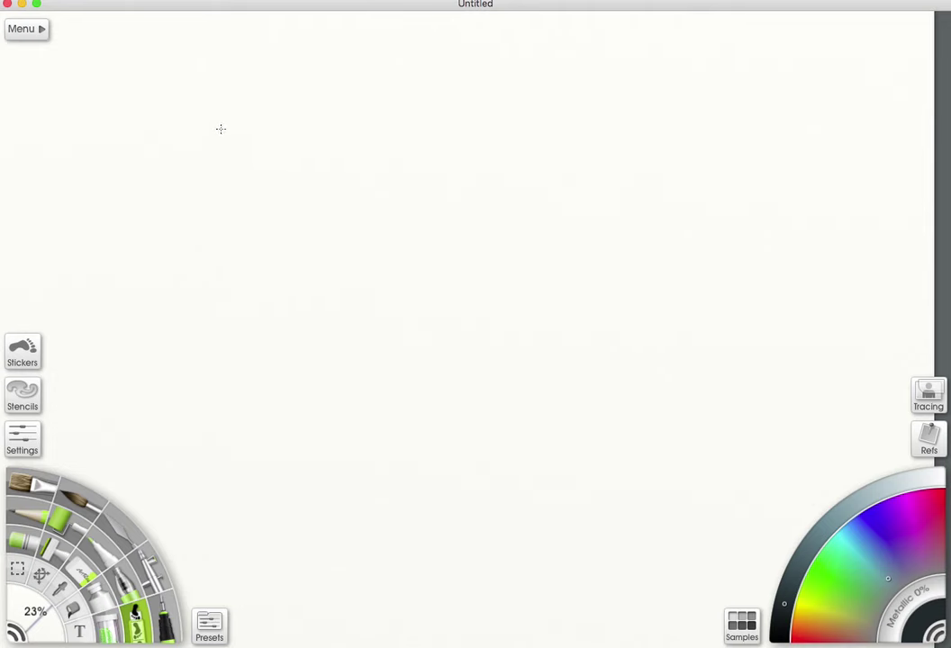
{"action": "mouse_move", "coordinate": [208, 112]}
{"action": "left_mouse_down"}
{"action": "mouse_move", "coordinate": [209, 341]}
{"action": "mouse_move", "coordinate": [252, 458]}
{"action": "mouse_move", "coordinate": [602, 460]}
{"action": "mouse_move", "coordinate": [706, 505]}
{"action": "mouse_move", "coordinate": [813, 459]}
{"action": "left_mouse_up"}
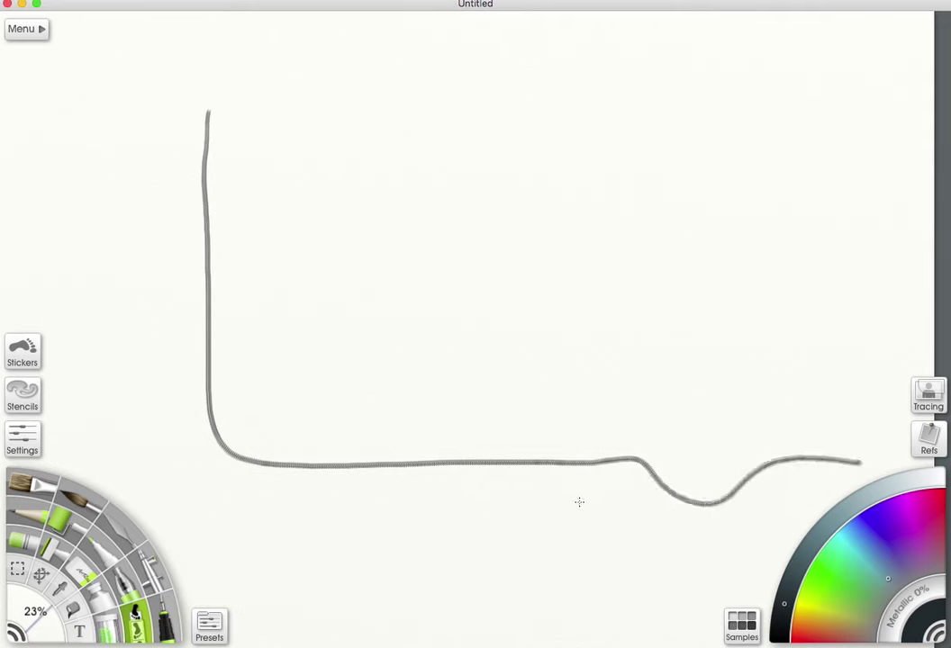
{"action": "mouse_move", "coordinate": [579, 506]}
{"action": "left_mouse_down"}
{"action": "mouse_move", "coordinate": [577, 450]}
{"action": "mouse_move", "coordinate": [539, 435]}
{"action": "mouse_move", "coordinate": [329, 445]}
{"action": "mouse_move", "coordinate": [285, 431]}
{"action": "mouse_move", "coordinate": [281, 402]}
{"action": "mouse_move", "coordinate": [314, 403]}
{"action": "mouse_move", "coordinate": [474, 500]}
{"action": "left_mouse_up"}
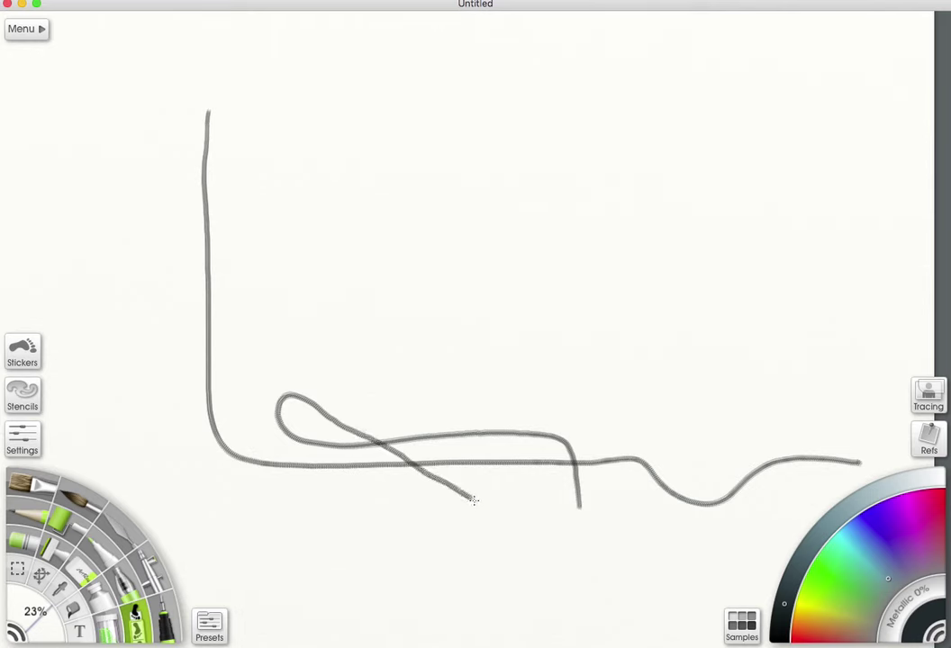
Step: Add a down-left wind arrow labelled NNW and extend the flight path curve right
{"action": "mouse_move", "coordinate": [654, 196]}
{"action": "left_mouse_down"}
{"action": "mouse_move", "coordinate": [513, 371]}
{"action": "mouse_move", "coordinate": [563, 348]}
{"action": "mouse_move", "coordinate": [518, 369]}
{"action": "left_mouse_up"}
{"action": "mouse_move", "coordinate": [677, 160]}
{"action": "left_mouse_down"}
{"action": "mouse_move", "coordinate": [670, 189]}
{"action": "mouse_move", "coordinate": [708, 155]}
{"action": "mouse_move", "coordinate": [729, 189]}
{"action": "mouse_move", "coordinate": [739, 144]}
{"action": "mouse_move", "coordinate": [768, 163]}
{"action": "mouse_move", "coordinate": [772, 147]}
{"action": "left_mouse_up"}
{"action": "left_click_drag", "start_coordinate": [474, 497], "coordinate": [517, 507]}
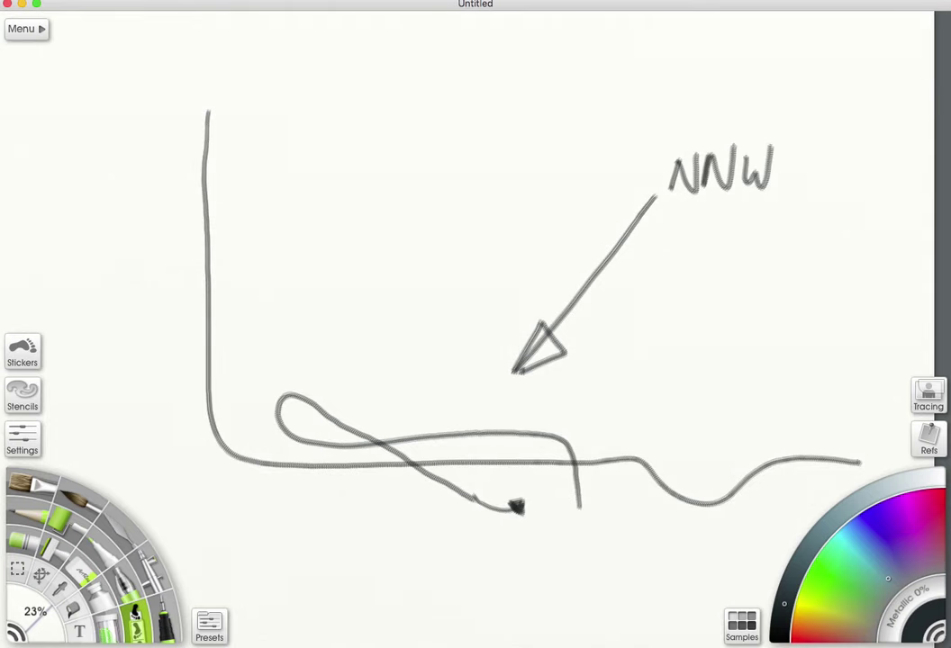
Step: Clear the canvas and redraw the L-shaped ridge profile with NW below the baseline
{"action": "key", "text": "Delete"}
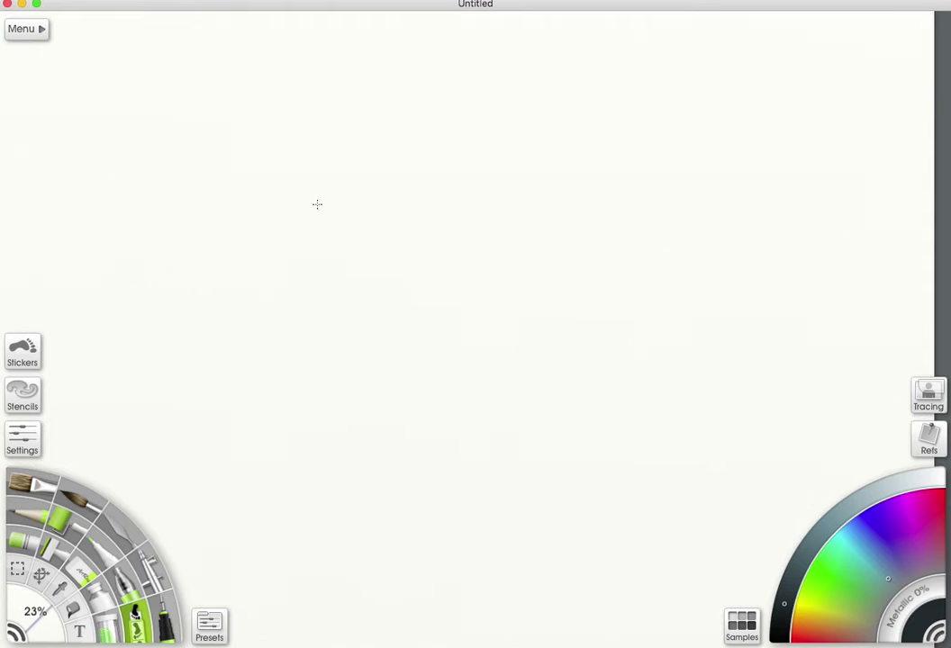
{"action": "mouse_move", "coordinate": [197, 85]}
{"action": "left_mouse_down"}
{"action": "mouse_move", "coordinate": [190, 210]}
{"action": "mouse_move", "coordinate": [203, 469]}
{"action": "mouse_move", "coordinate": [808, 461]}
{"action": "left_mouse_up"}
{"action": "mouse_move", "coordinate": [494, 515]}
{"action": "left_mouse_down"}
{"action": "mouse_move", "coordinate": [482, 549]}
{"action": "mouse_move", "coordinate": [530, 551]}
{"action": "mouse_move", "coordinate": [533, 511]}
{"action": "left_mouse_up"}
{"action": "mouse_move", "coordinate": [547, 510]}
{"action": "left_mouse_down"}
{"action": "mouse_move", "coordinate": [554, 544]}
{"action": "mouse_move", "coordinate": [592, 493]}
{"action": "left_mouse_up"}
Step: Write NNW with a down-left wind arrow and draw the looping flight path
{"action": "mouse_move", "coordinate": [662, 221]}
{"action": "left_mouse_down"}
{"action": "mouse_move", "coordinate": [696, 213]}
{"action": "mouse_move", "coordinate": [706, 171]}
{"action": "left_mouse_up"}
{"action": "mouse_move", "coordinate": [719, 164]}
{"action": "left_mouse_down"}
{"action": "mouse_move", "coordinate": [715, 212]}
{"action": "mouse_move", "coordinate": [749, 157]}
{"action": "mouse_move", "coordinate": [777, 185]}
{"action": "mouse_move", "coordinate": [809, 148]}
{"action": "left_mouse_up"}
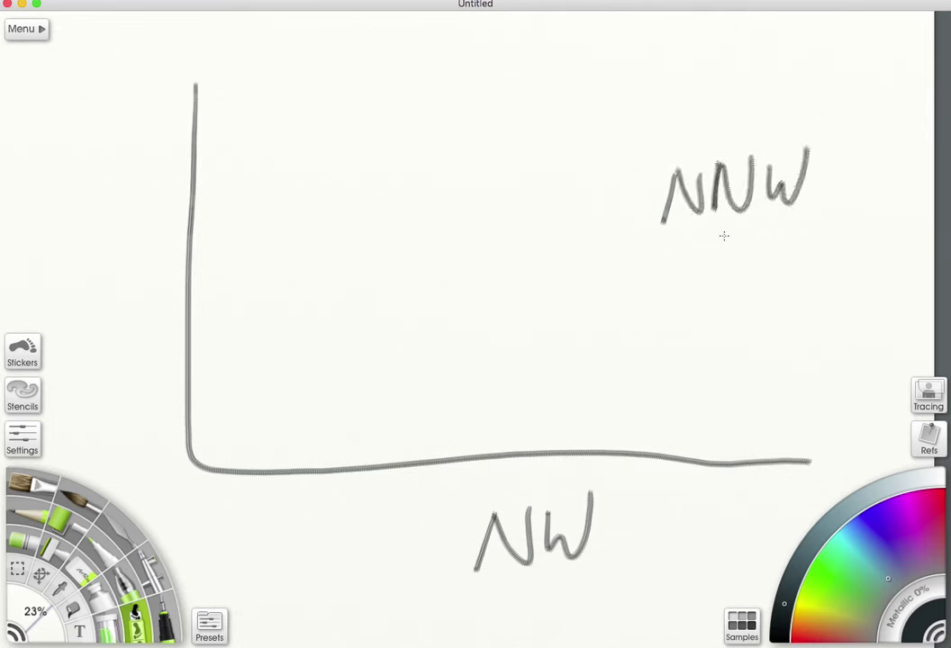
{"action": "left_click_drag", "start_coordinate": [691, 245], "coordinate": [637, 316]}
{"action": "mouse_move", "coordinate": [610, 353]}
{"action": "left_mouse_down"}
{"action": "mouse_move", "coordinate": [556, 399]}
{"action": "mouse_move", "coordinate": [573, 408]}
{"action": "mouse_move", "coordinate": [570, 392]}
{"action": "left_mouse_up"}
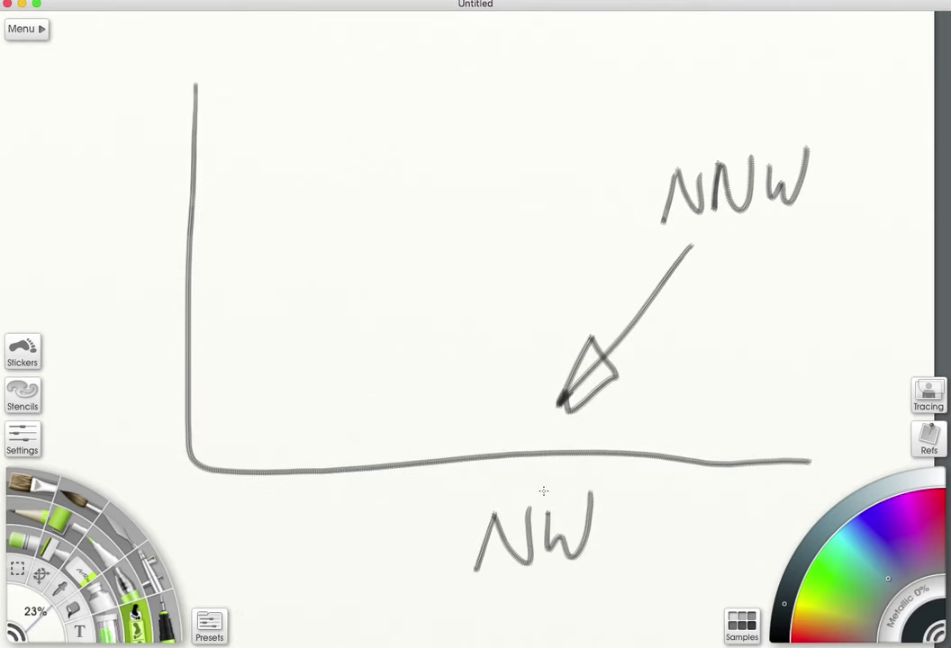
{"action": "mouse_move", "coordinate": [542, 490]}
{"action": "left_mouse_down"}
{"action": "mouse_move", "coordinate": [542, 433]}
{"action": "mouse_move", "coordinate": [512, 423]}
{"action": "mouse_move", "coordinate": [266, 440]}
{"action": "mouse_move", "coordinate": [303, 426]}
{"action": "mouse_move", "coordinate": [420, 448]}
{"action": "mouse_move", "coordinate": [622, 439]}
{"action": "mouse_move", "coordinate": [612, 405]}
{"action": "mouse_move", "coordinate": [410, 531]}
{"action": "mouse_move", "coordinate": [446, 542]}
{"action": "mouse_move", "coordinate": [425, 504]}
{"action": "mouse_move", "coordinate": [427, 518]}
{"action": "left_mouse_up"}
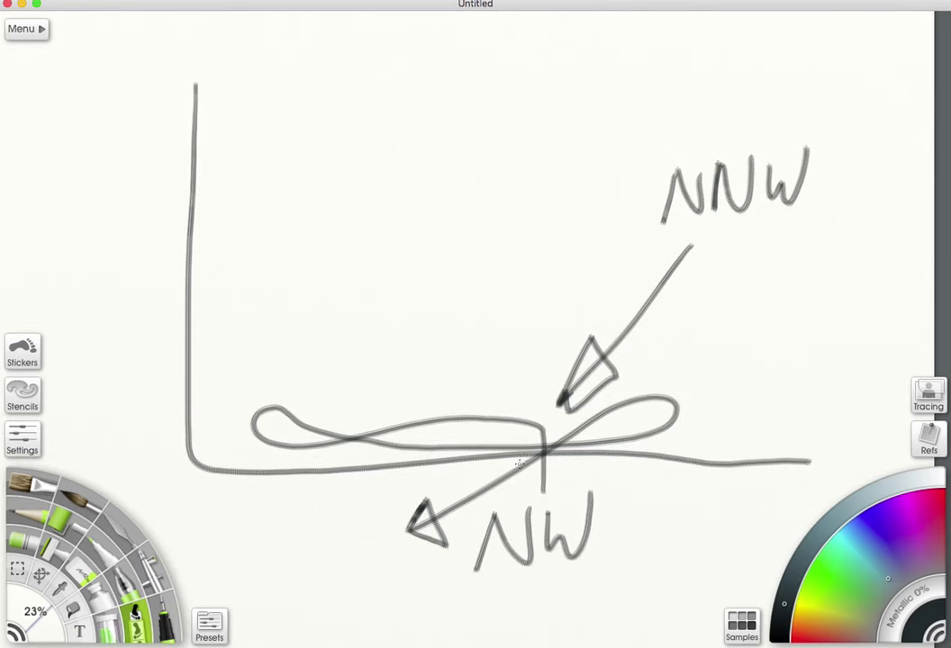
Step: Write 10 above NNW and the site height '711 Ft AMSL'
{"action": "mouse_move", "coordinate": [709, 96]}
{"action": "left_mouse_down"}
{"action": "mouse_move", "coordinate": [708, 126]}
{"action": "mouse_move", "coordinate": [731, 101]}
{"action": "left_mouse_up"}
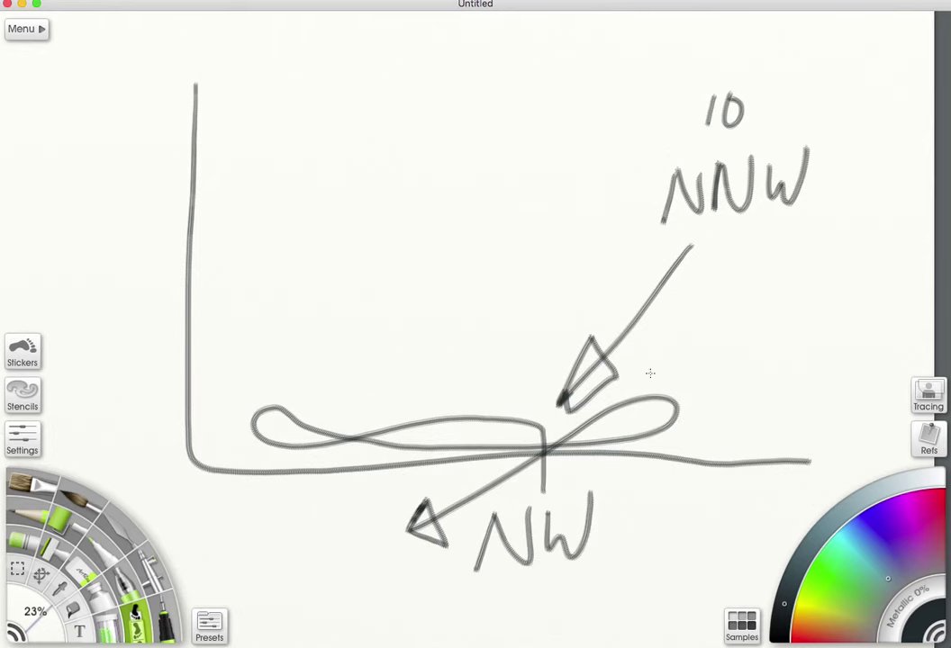
{"action": "left_click_drag", "start_coordinate": [410, 231], "coordinate": [426, 278]}
{"action": "left_click_drag", "start_coordinate": [455, 224], "coordinate": [448, 273]}
{"action": "left_click_drag", "start_coordinate": [476, 207], "coordinate": [475, 263]}
{"action": "left_click_drag", "start_coordinate": [506, 209], "coordinate": [507, 236]}
{"action": "mouse_move", "coordinate": [507, 211]}
{"action": "left_mouse_down"}
{"action": "mouse_move", "coordinate": [526, 205]}
{"action": "mouse_move", "coordinate": [521, 220]}
{"action": "mouse_move", "coordinate": [533, 236]}
{"action": "left_mouse_up"}
{"action": "left_click_drag", "start_coordinate": [522, 217], "coordinate": [544, 213]}
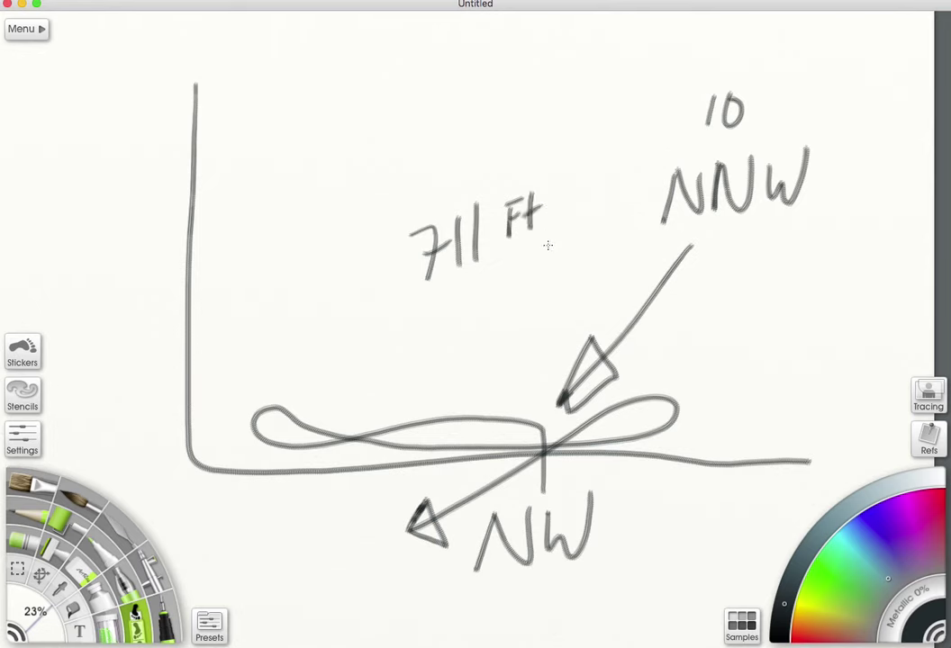
{"action": "mouse_move", "coordinate": [526, 293]}
{"action": "left_mouse_down"}
{"action": "mouse_move", "coordinate": [537, 253]}
{"action": "mouse_move", "coordinate": [547, 288]}
{"action": "left_mouse_up"}
{"action": "mouse_move", "coordinate": [529, 274]}
{"action": "left_mouse_down"}
{"action": "mouse_move", "coordinate": [572, 275]}
{"action": "mouse_move", "coordinate": [585, 263]}
{"action": "left_mouse_up"}
{"action": "left_click_drag", "start_coordinate": [612, 225], "coordinate": [633, 249]}
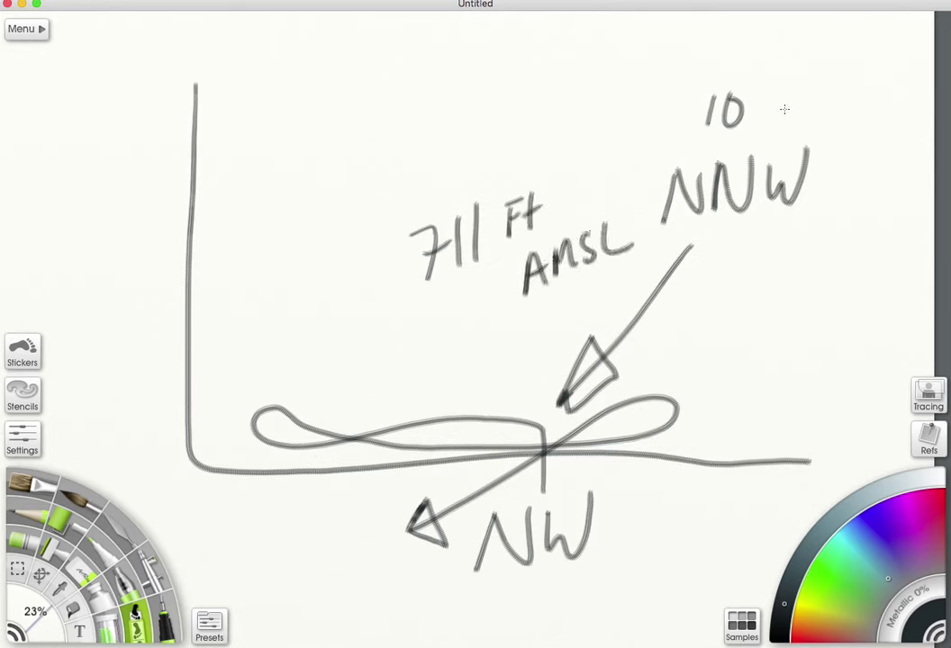
Step: Finish the '10 mph' label and draw a long light-grey arc above the flight loops
{"action": "mouse_move", "coordinate": [771, 99]}
{"action": "left_mouse_down"}
{"action": "mouse_move", "coordinate": [773, 121]}
{"action": "mouse_move", "coordinate": [804, 126]}
{"action": "mouse_move", "coordinate": [816, 110]}
{"action": "left_mouse_up"}
{"action": "left_click_drag", "start_coordinate": [820, 80], "coordinate": [831, 117]}
{"action": "left_click", "coordinate": [842, 510]}
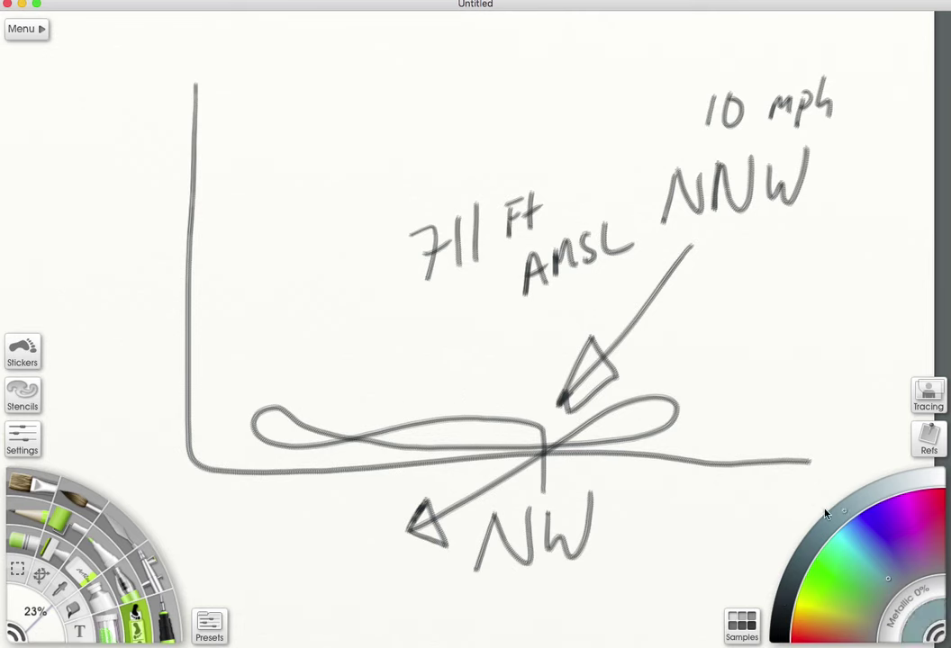
{"action": "mouse_move", "coordinate": [241, 405]}
{"action": "left_mouse_down"}
{"action": "mouse_move", "coordinate": [450, 346]}
{"action": "mouse_move", "coordinate": [727, 371]}
{"action": "mouse_move", "coordinate": [824, 443]}
{"action": "left_mouse_up"}
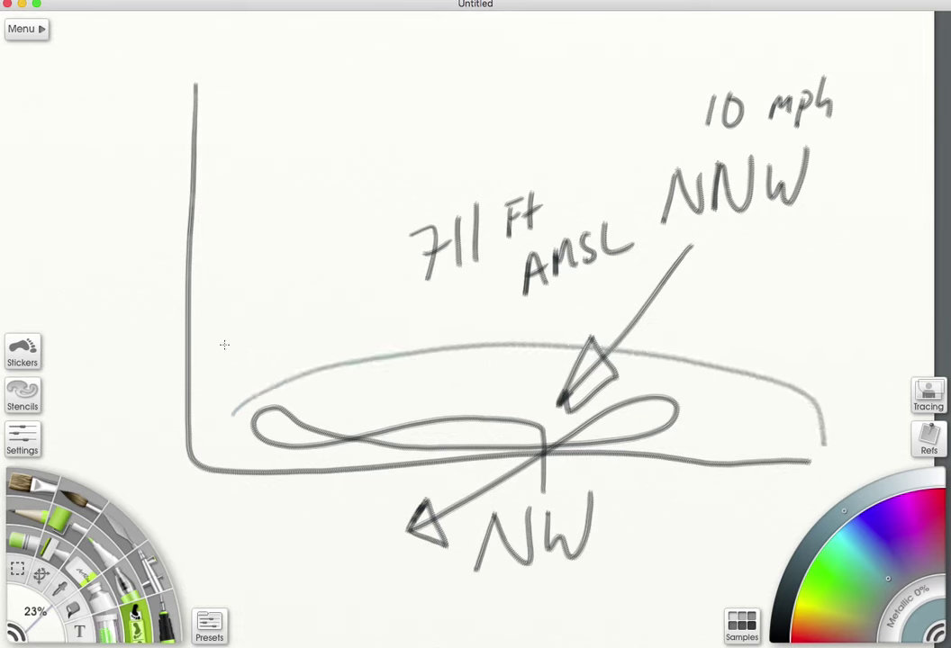
{"action": "left_click_drag", "start_coordinate": [200, 286], "coordinate": [258, 376]}
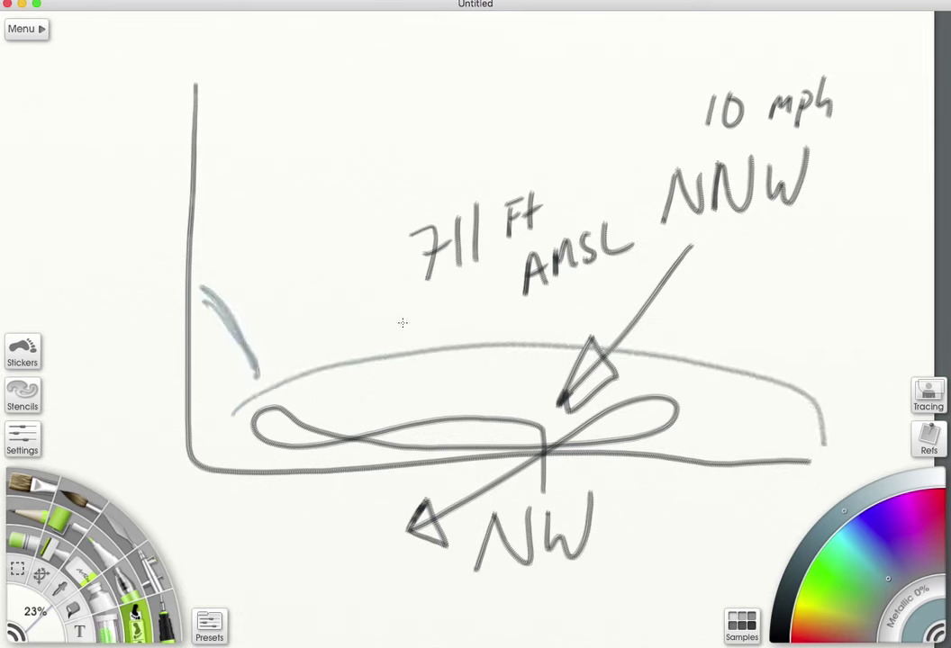